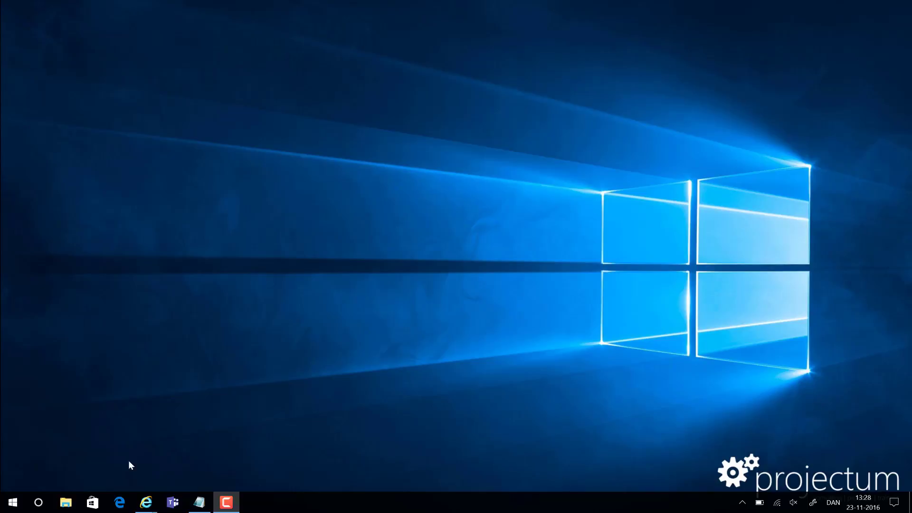
Switch to the Project Web App home page and view the available Office 365 apps.
mouse_move(140, 509)
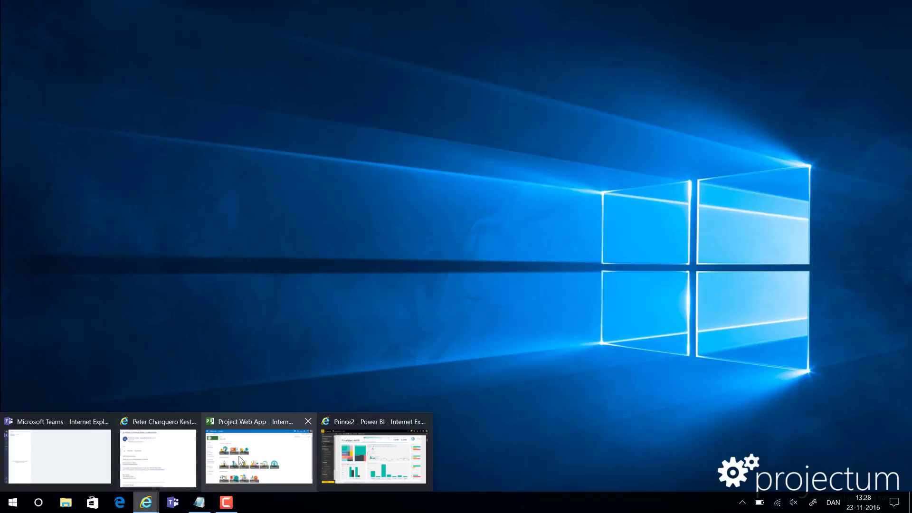
click(284, 457)
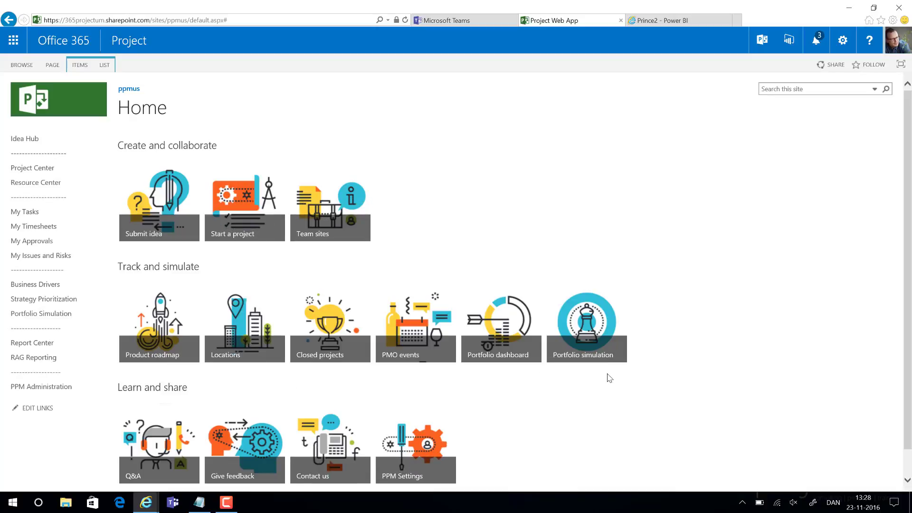
click(14, 40)
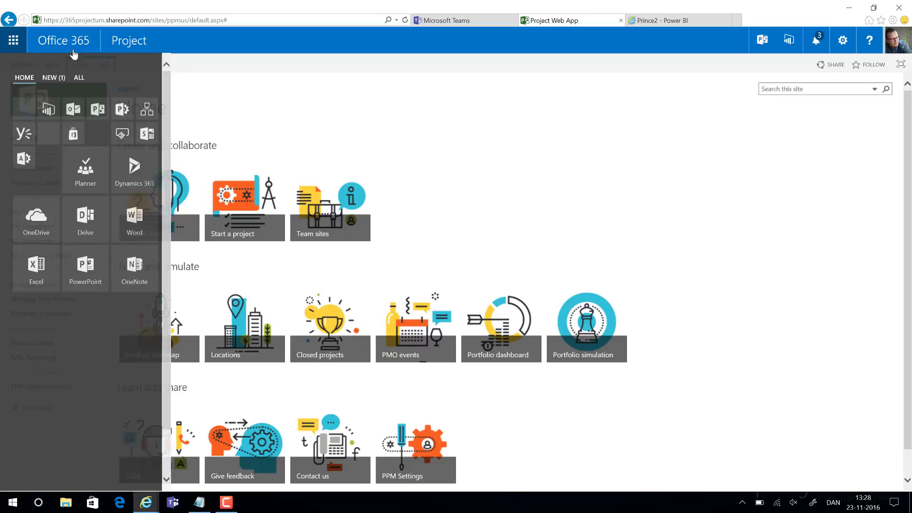
Switch to the Prince2 report in Power BI and examine its publishing and export options.
click(704, 21)
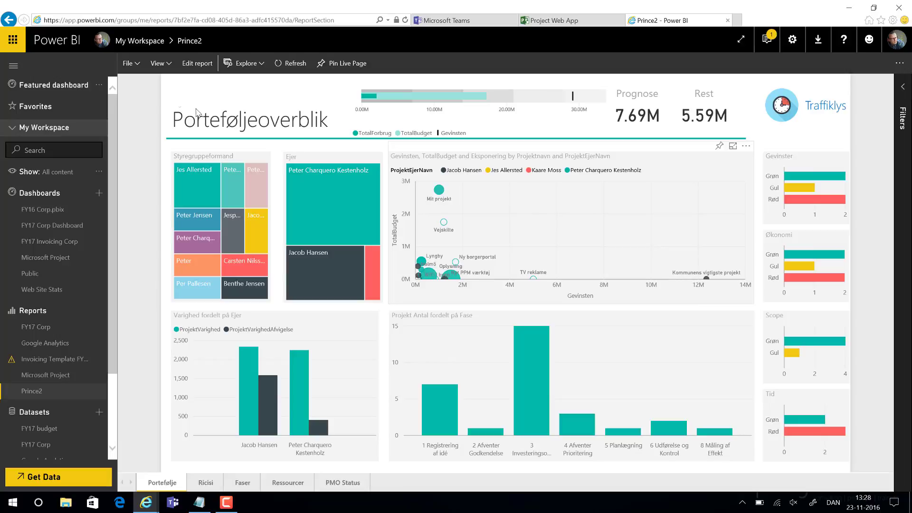
click(127, 63)
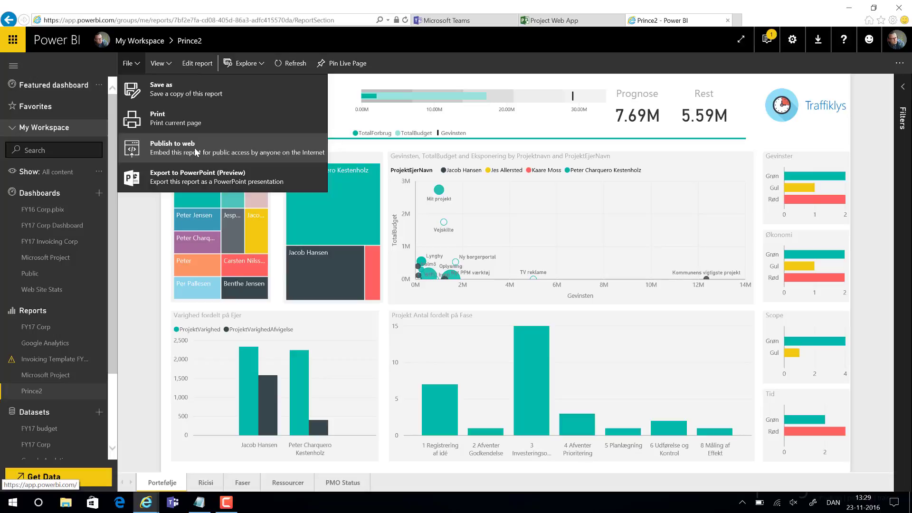
click(144, 257)
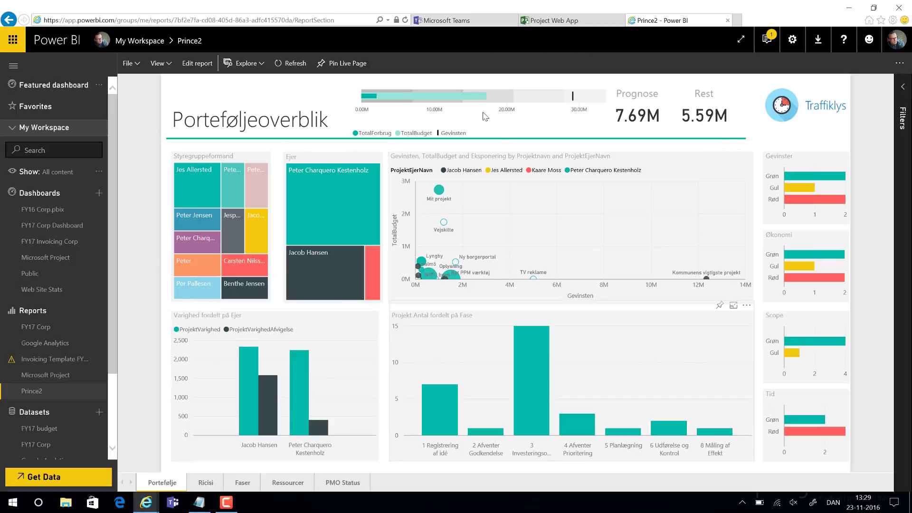
Switch to Microsoft Teams and create a team named Portfolio Managers with the description "Collaborate on our key data and reports".
click(438, 21)
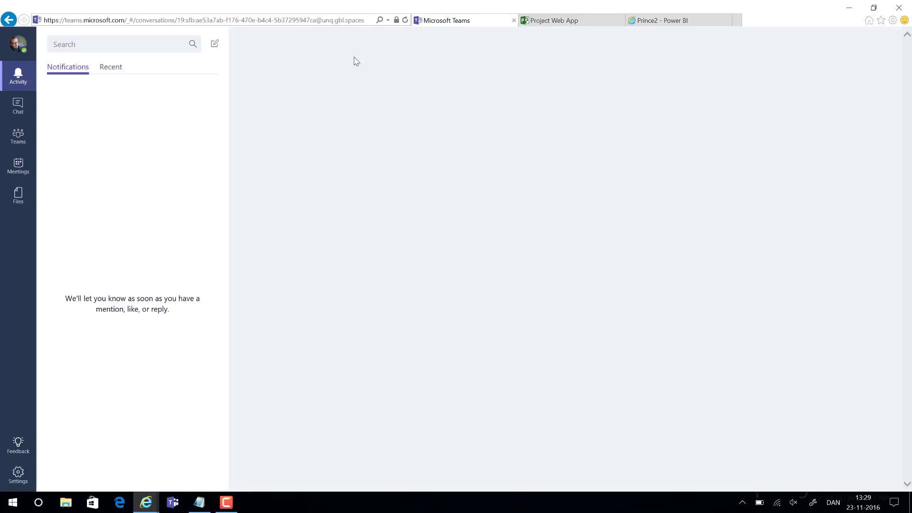
click(19, 141)
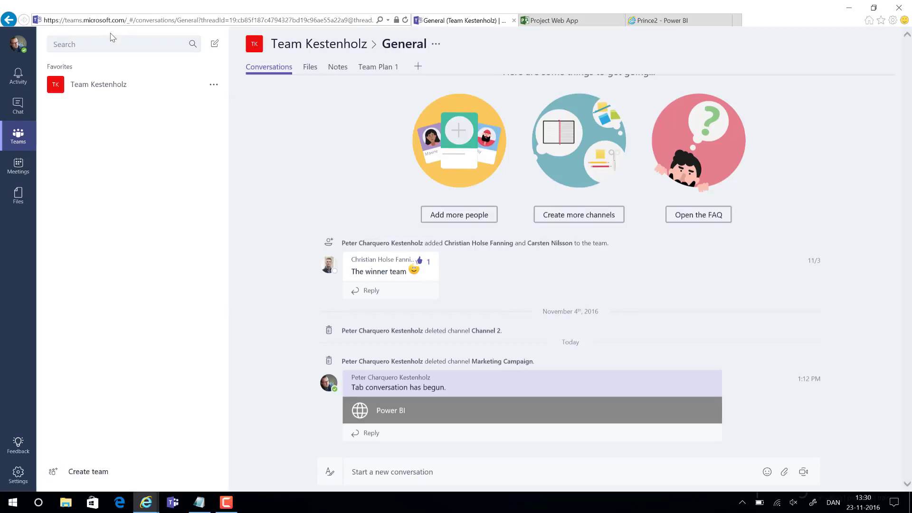
click(85, 473)
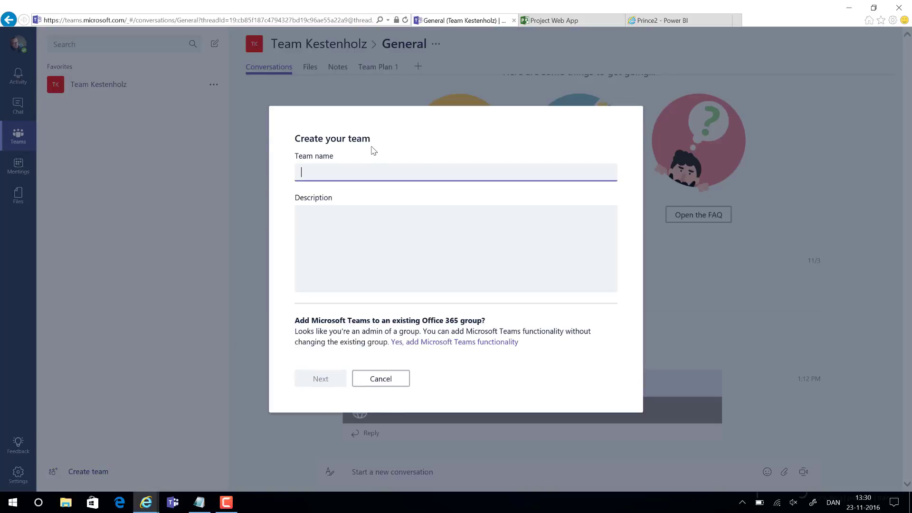
text(Portfolio Managers)
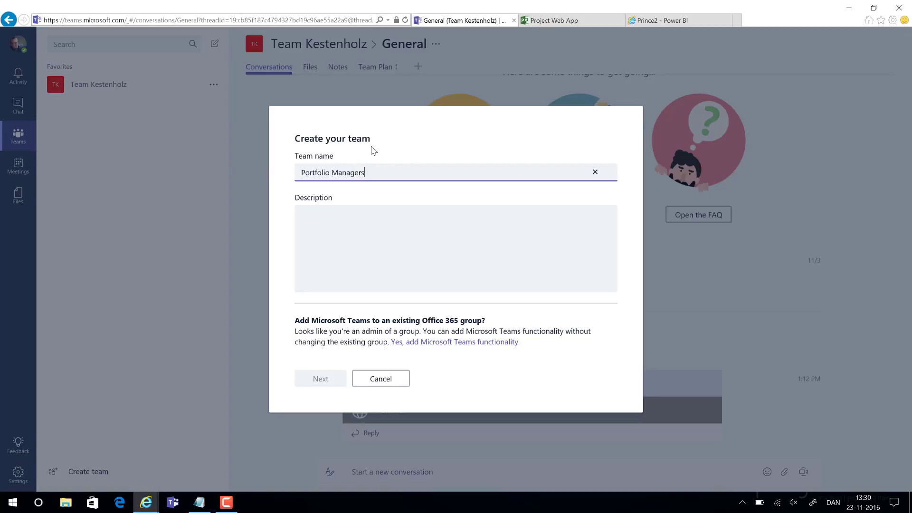
key(Tab)
text(Colla)
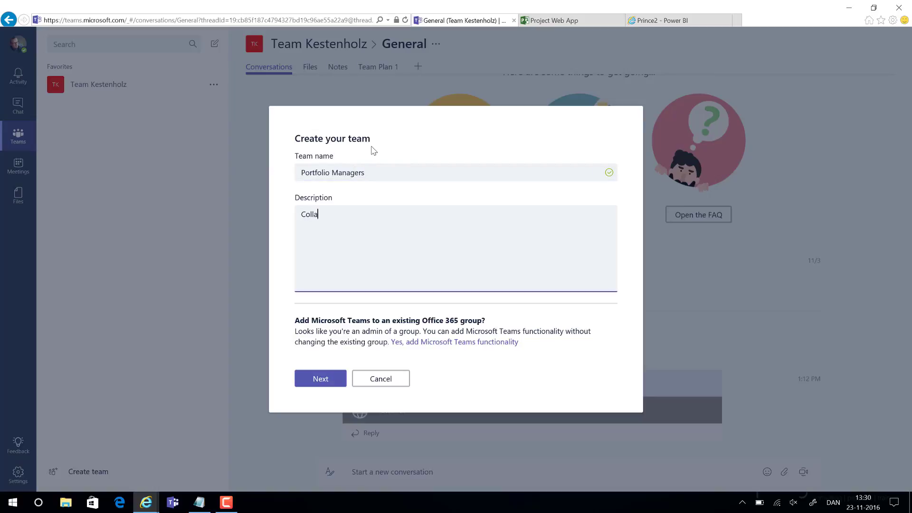
text(borate on our key data and reports)
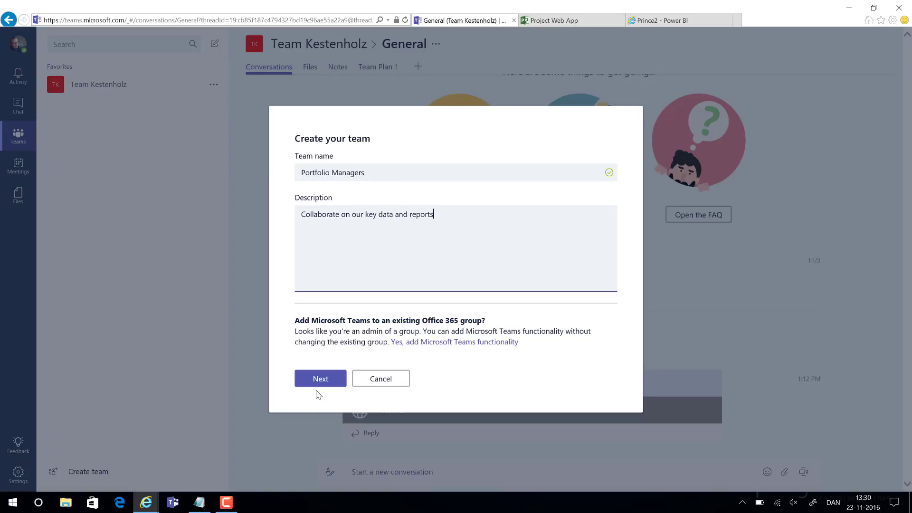
click(319, 381)
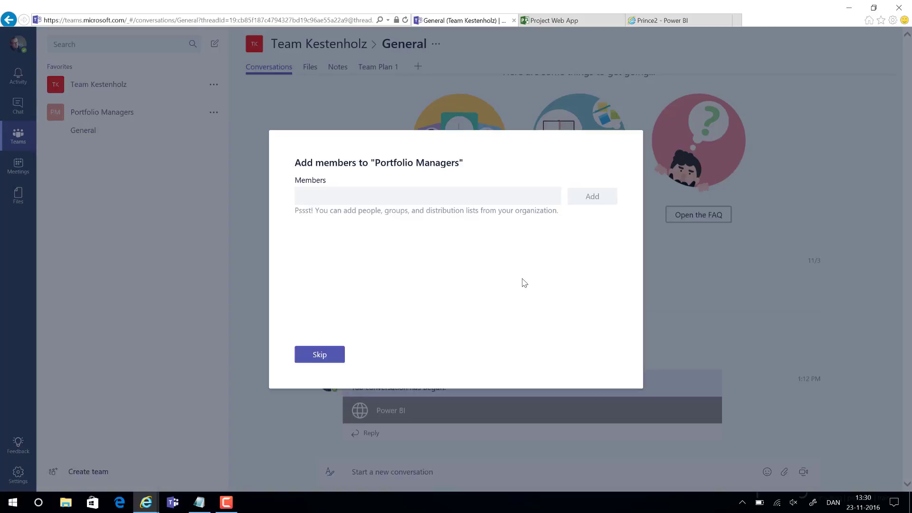
Add the Partner & CFO and the COO to the Portfolio Managers team with the Member role.
click(518, 203)
text(csn)
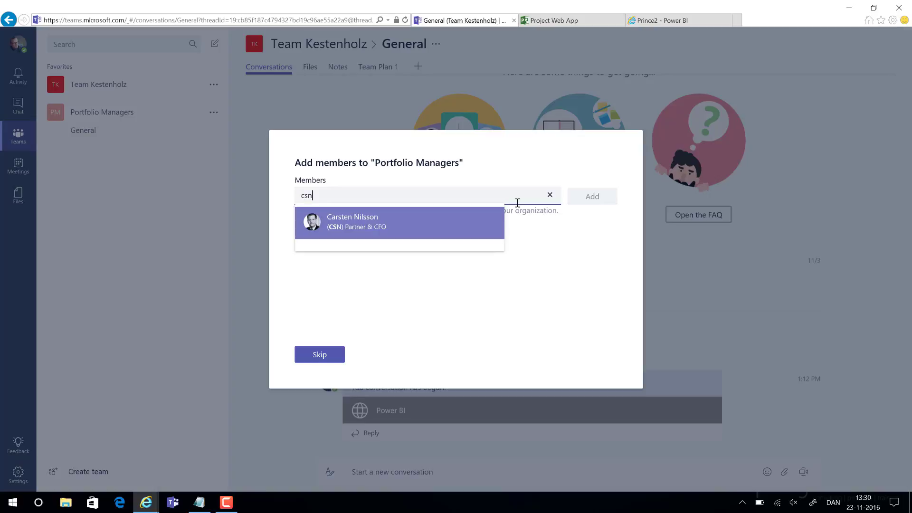
key(Return)
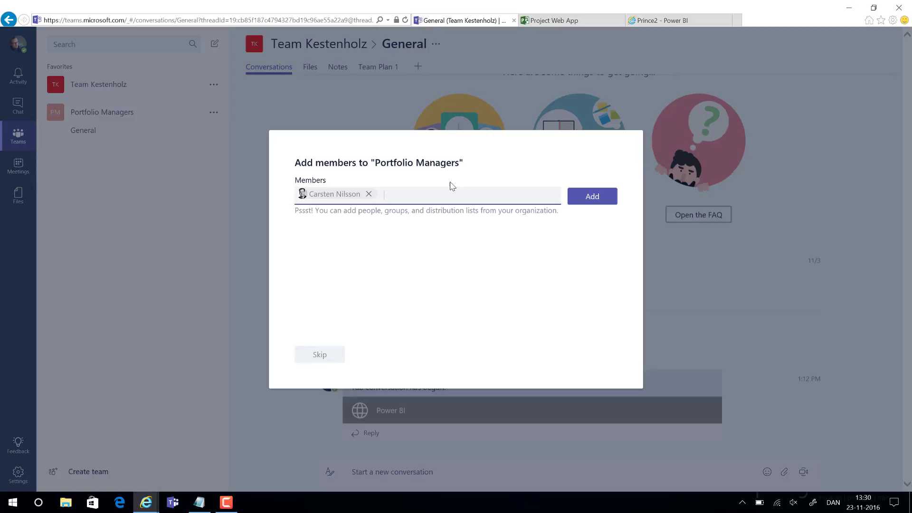
text(andreas)
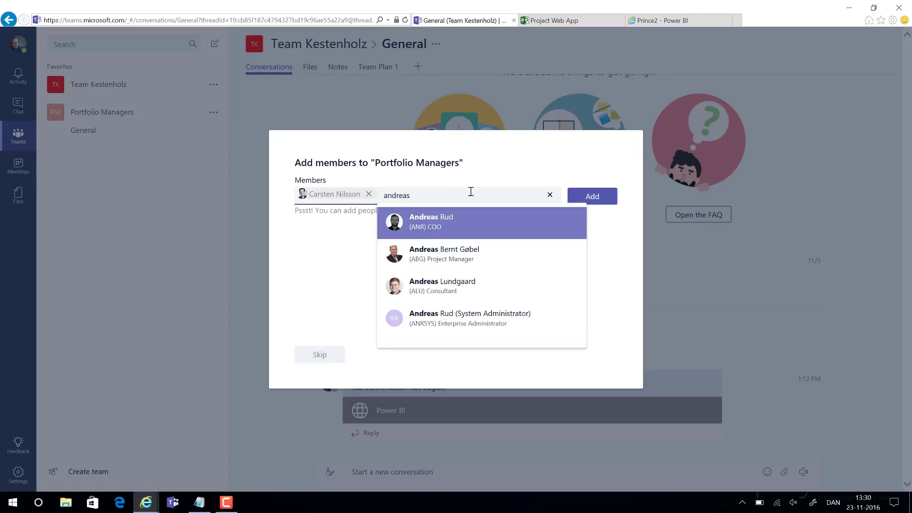
click(437, 233)
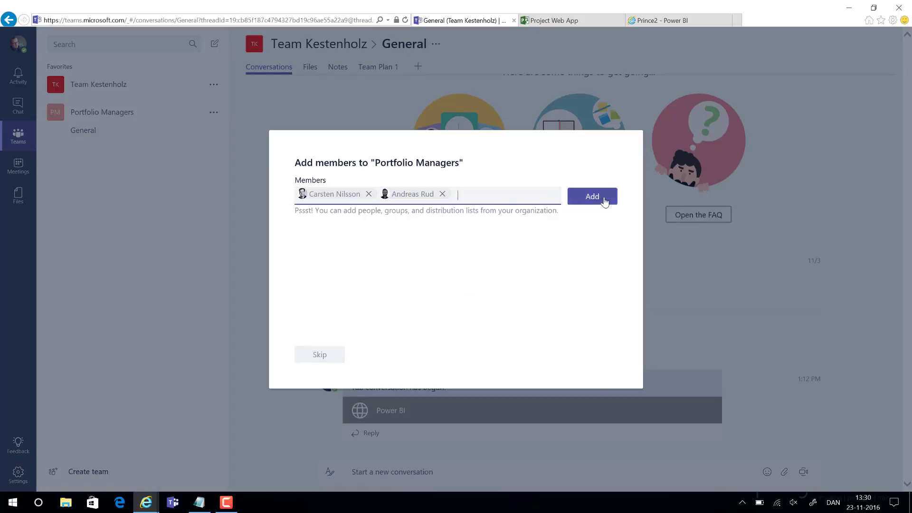
click(607, 205)
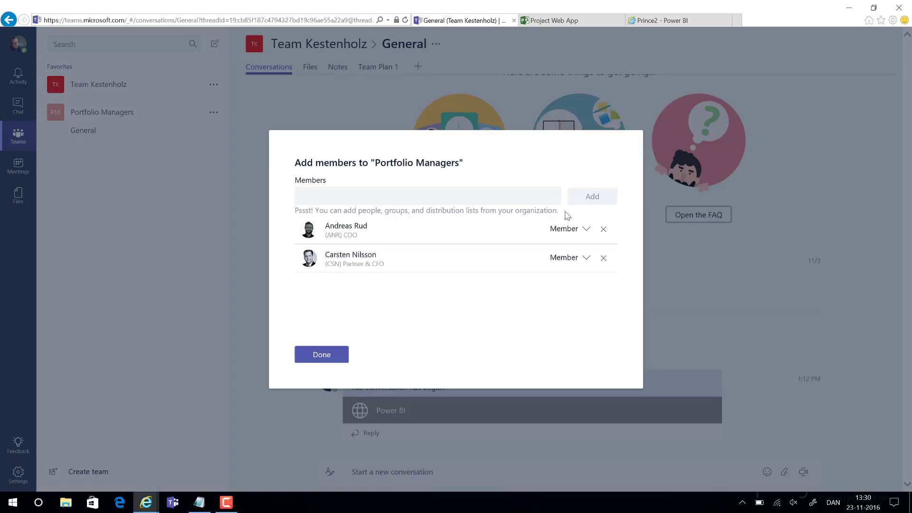
click(587, 232)
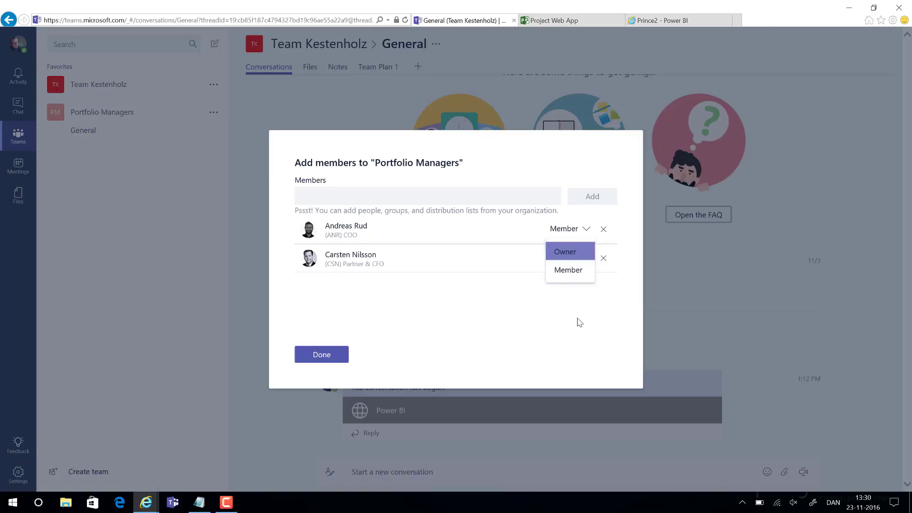
click(579, 352)
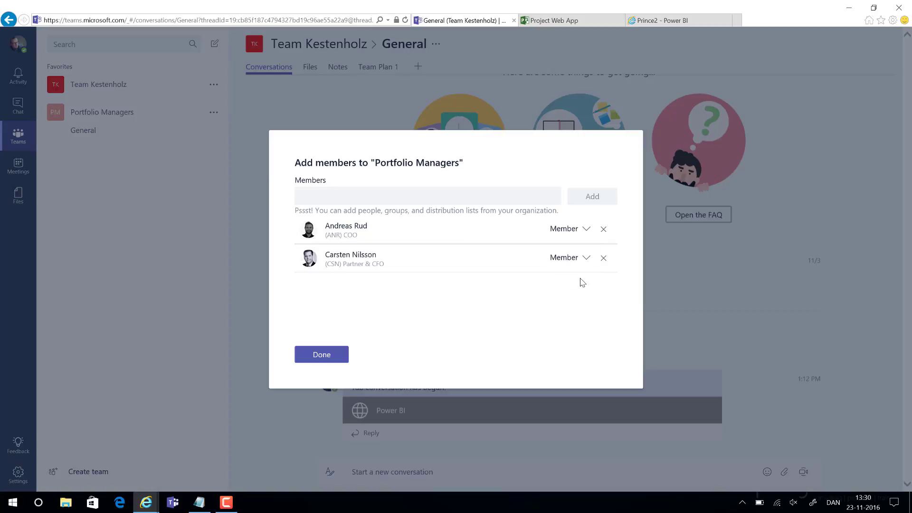
click(345, 364)
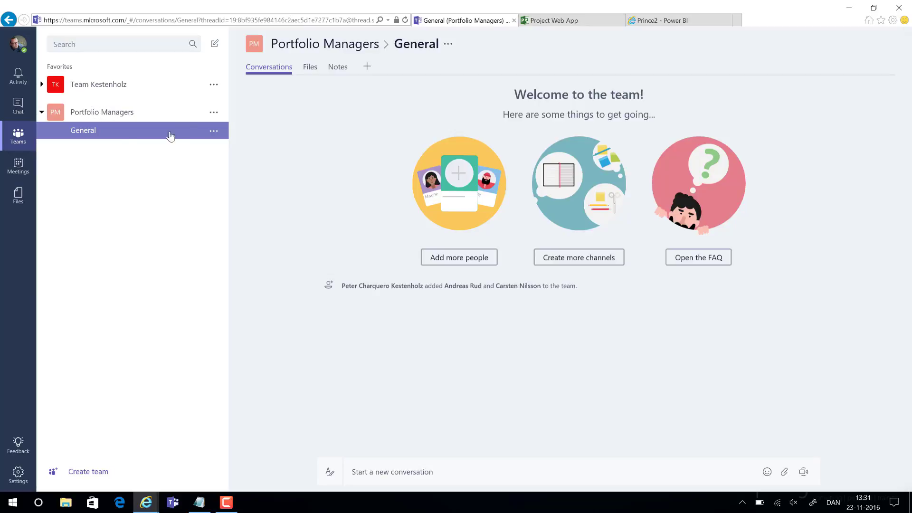
Add a channel named PPM Reporting to the Portfolio Managers team.
click(214, 112)
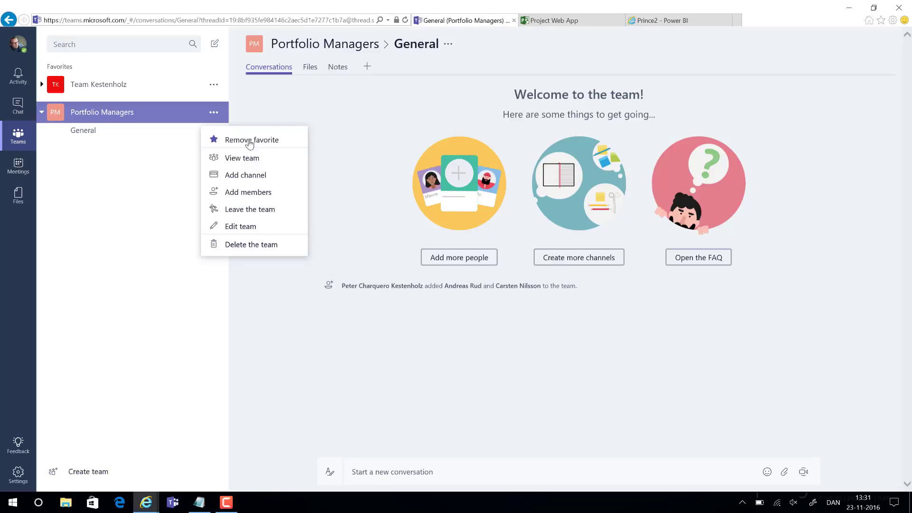
click(246, 177)
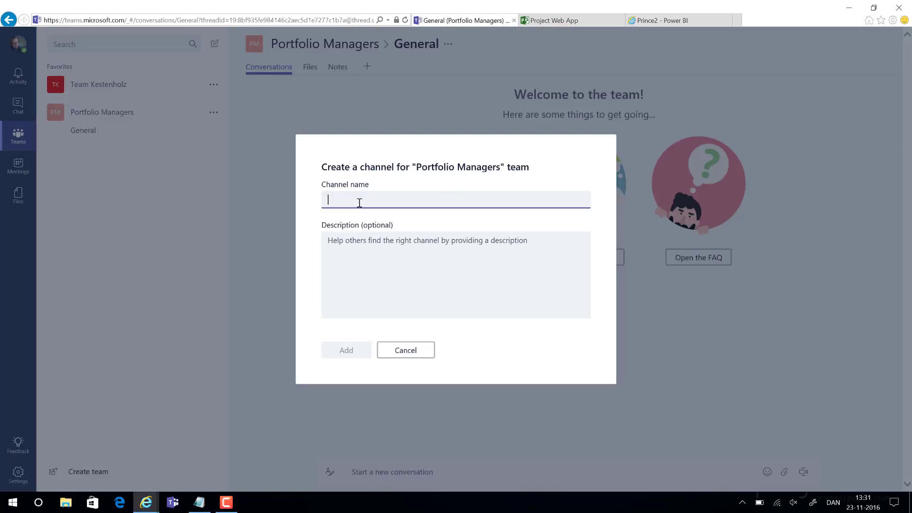
text(PPM Reporting)
click(349, 351)
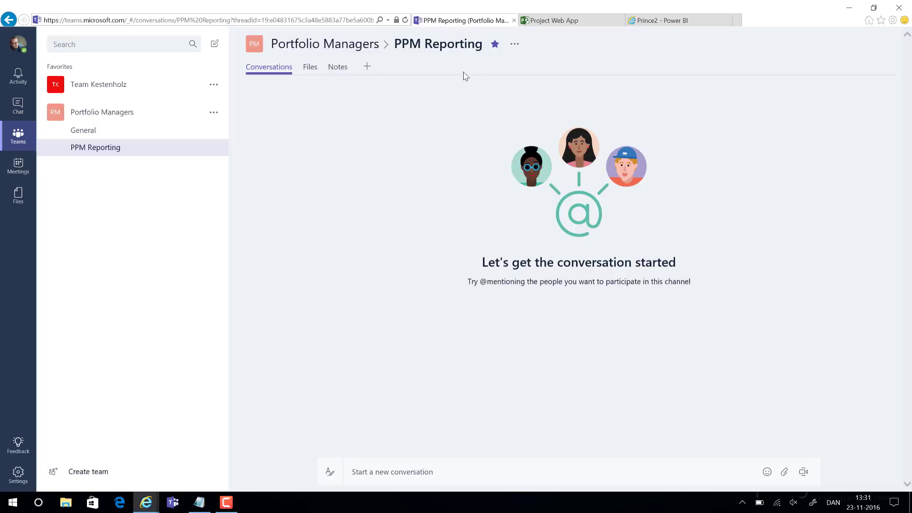
Look over the PPM Reporting channel's options and post the message "hello team" in its conversation.
click(514, 45)
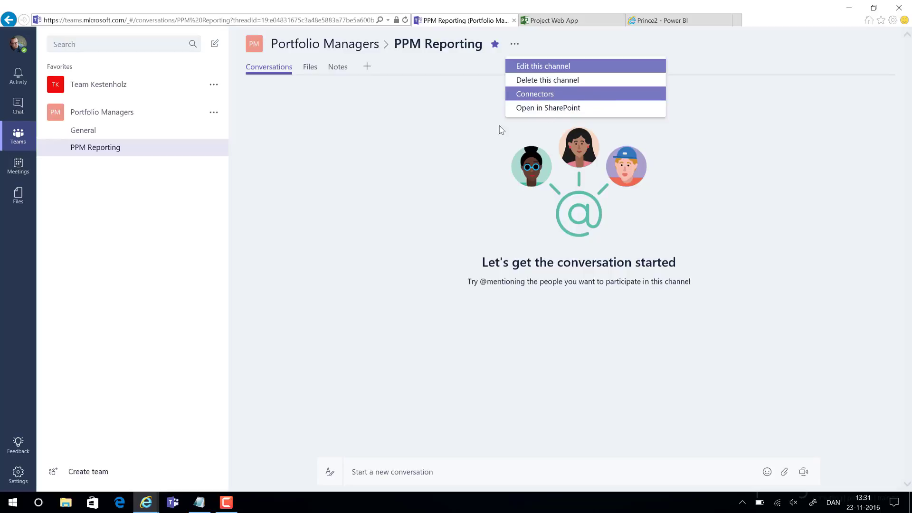
click(400, 407)
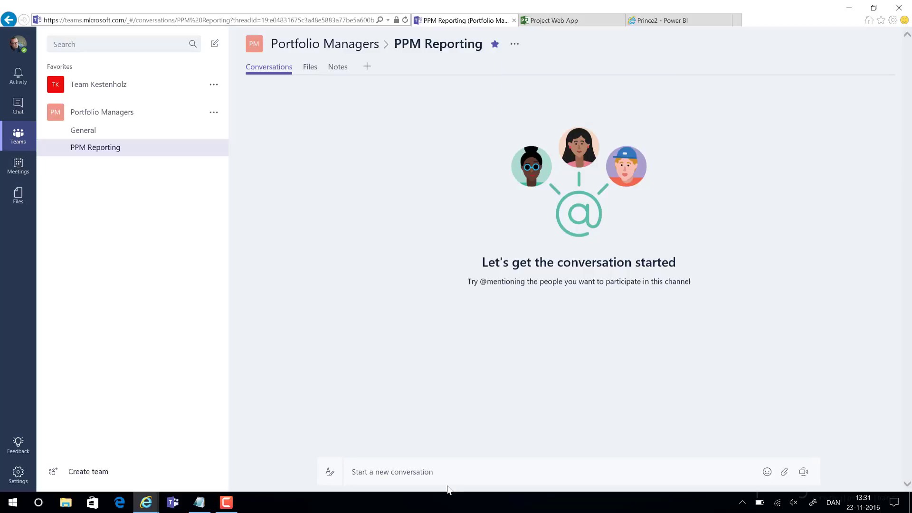
click(452, 470)
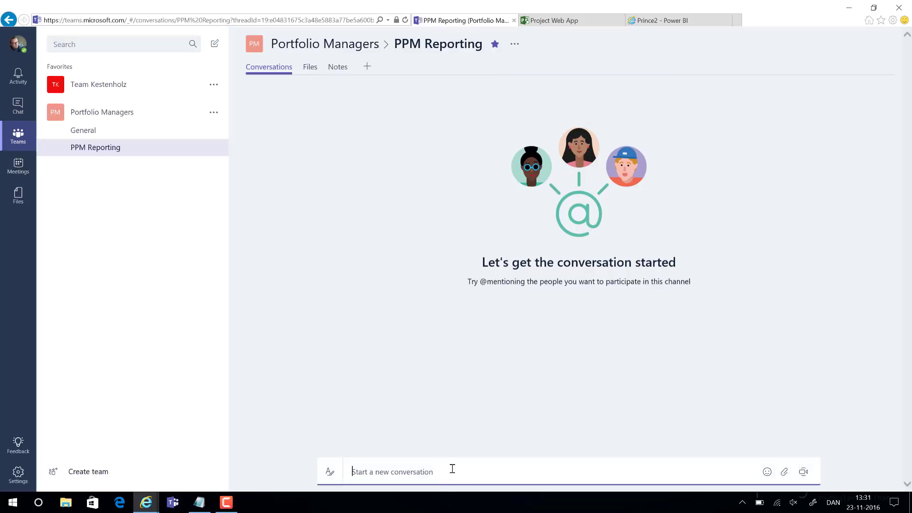
text(hello team)
key(Return)
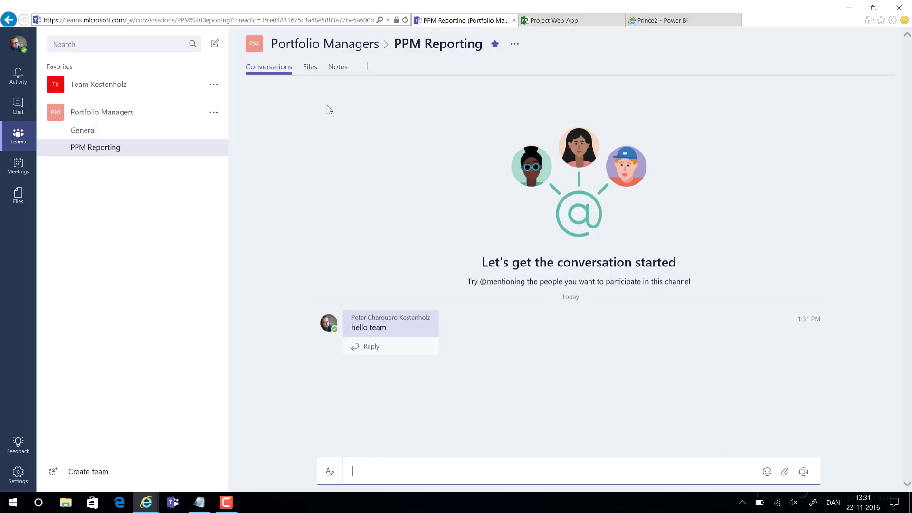
View the files area and the notes page of the PPM Reporting channel.
click(315, 71)
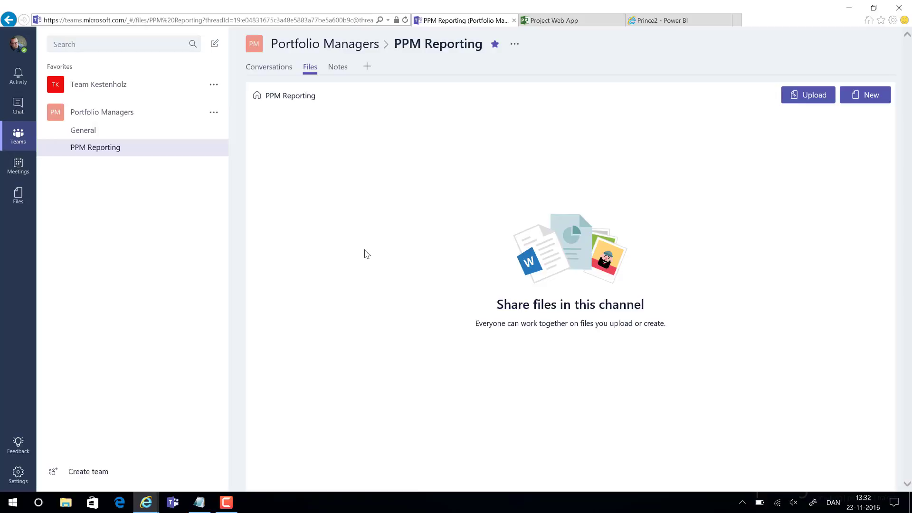
click(339, 72)
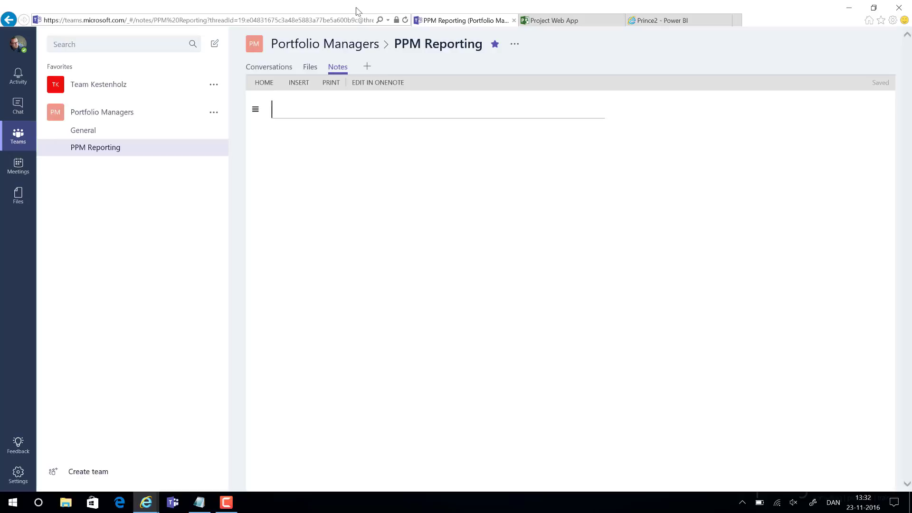
Add a Power BI tab named PPM Reports to the PPM Reporting channel, showing the Prince2 report from My workspace.
click(368, 67)
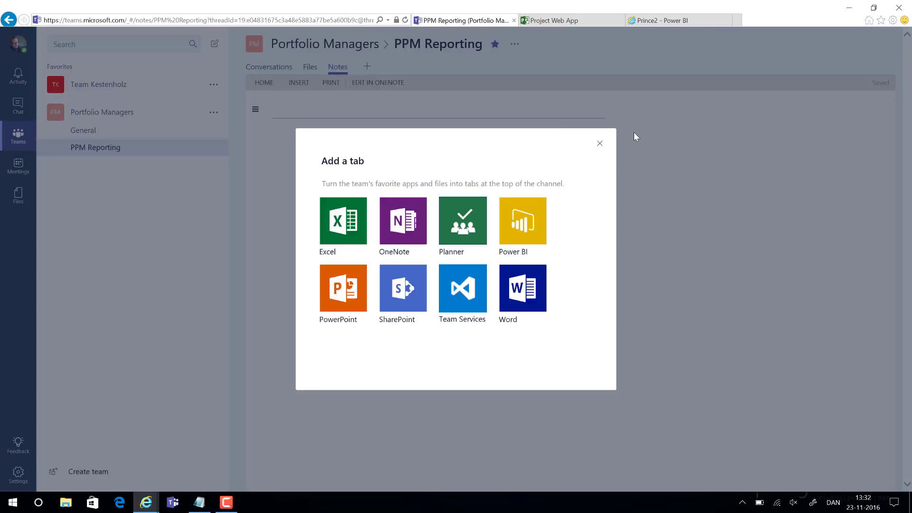
click(517, 226)
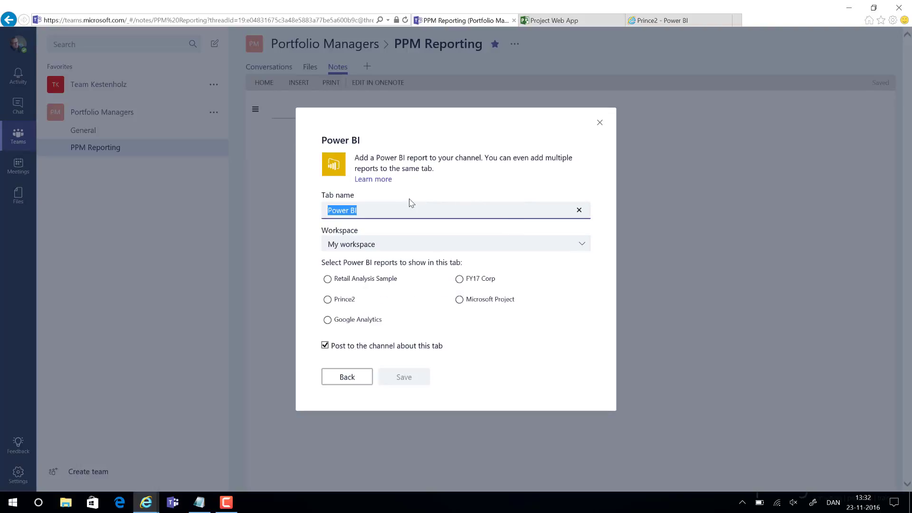
text(PPM Reports)
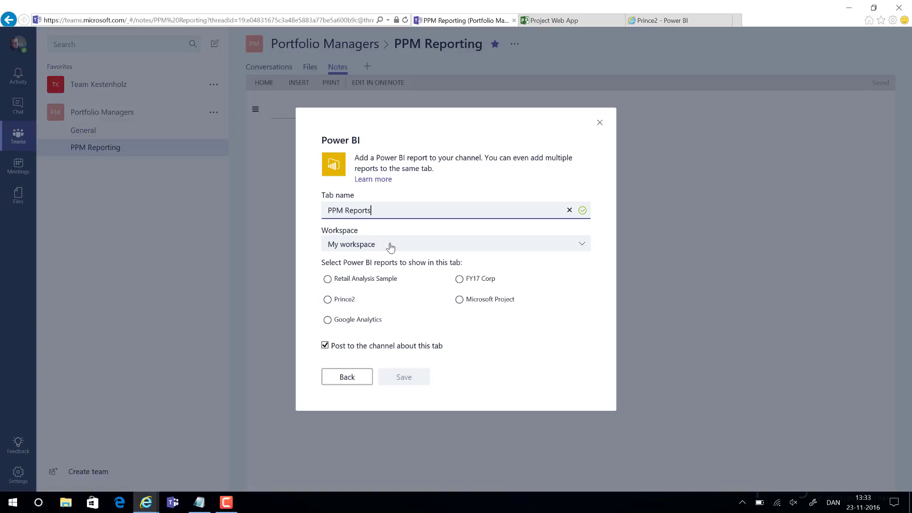
click(586, 246)
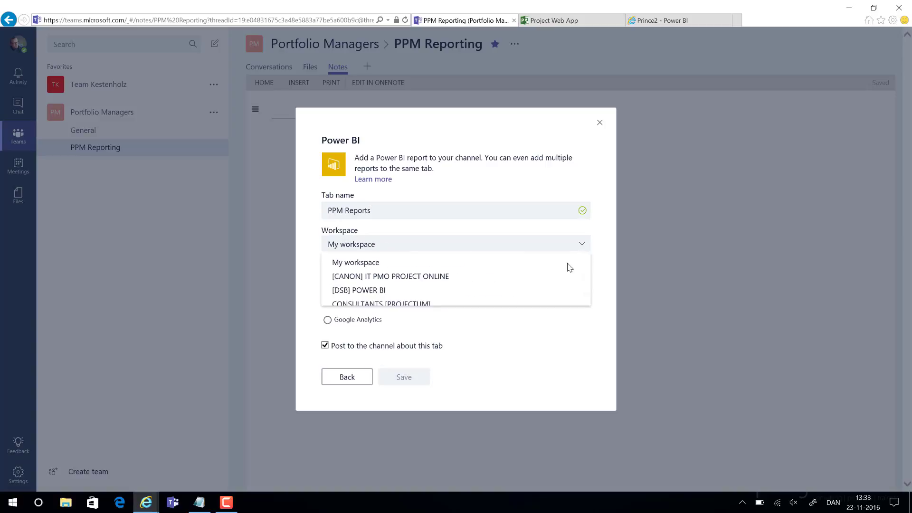
scroll(494, 270, down, 3)
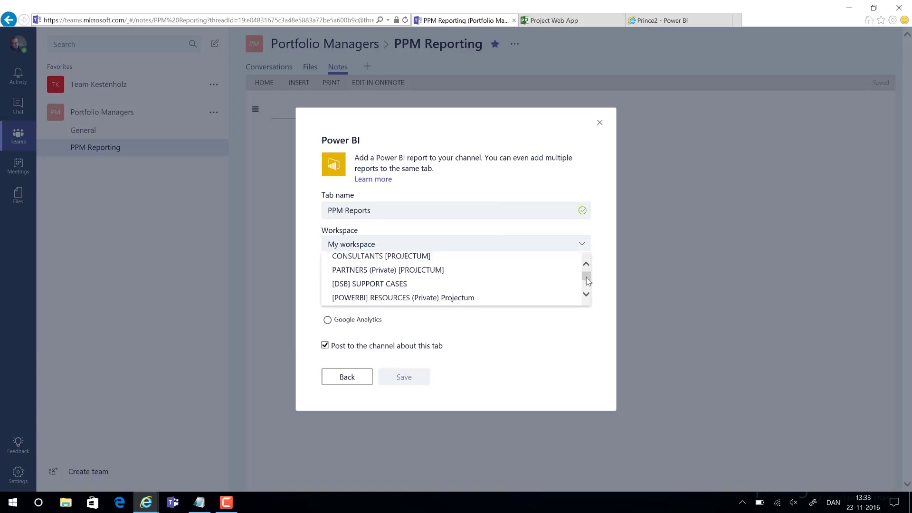
drag(588, 281, 580, 252)
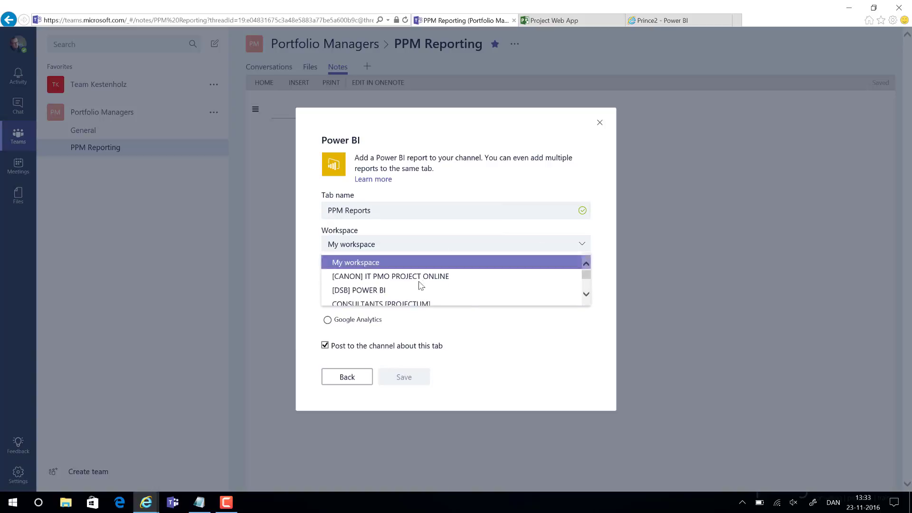
click(438, 262)
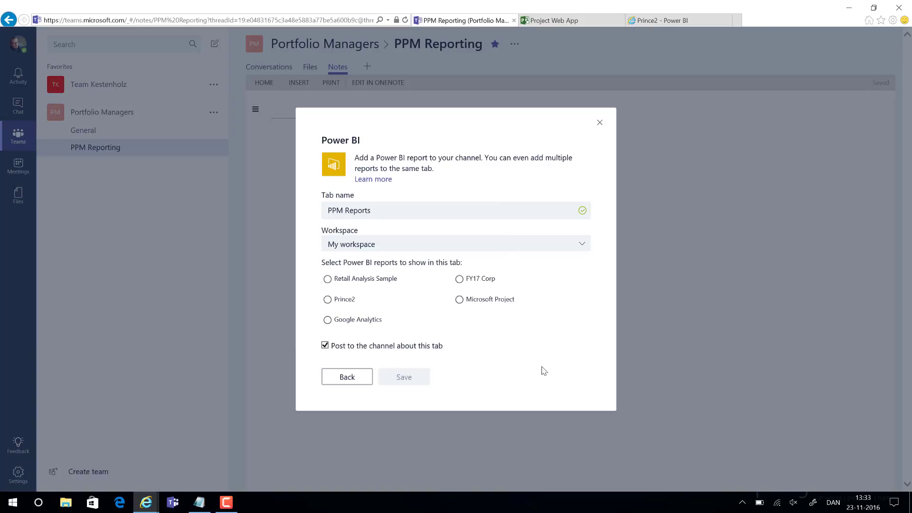
click(327, 301)
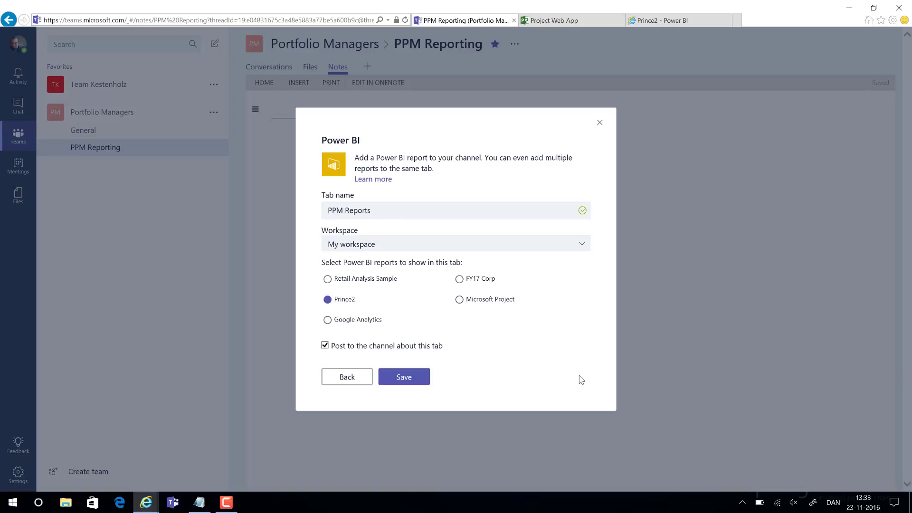
click(405, 379)
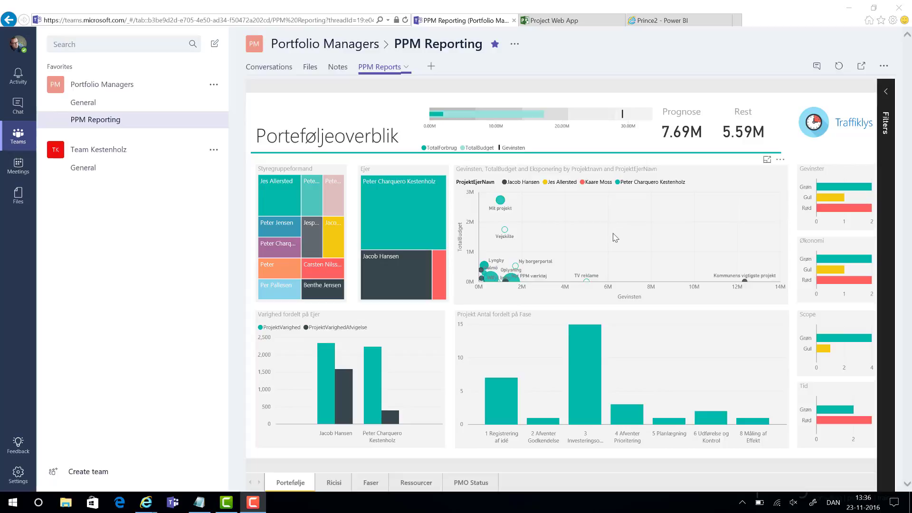
Cross-filter the portfolio overview by an owner and a steering group chair, clear the filter, and view the Styregruppeformand chart enlarged before returning to the report.
click(412, 219)
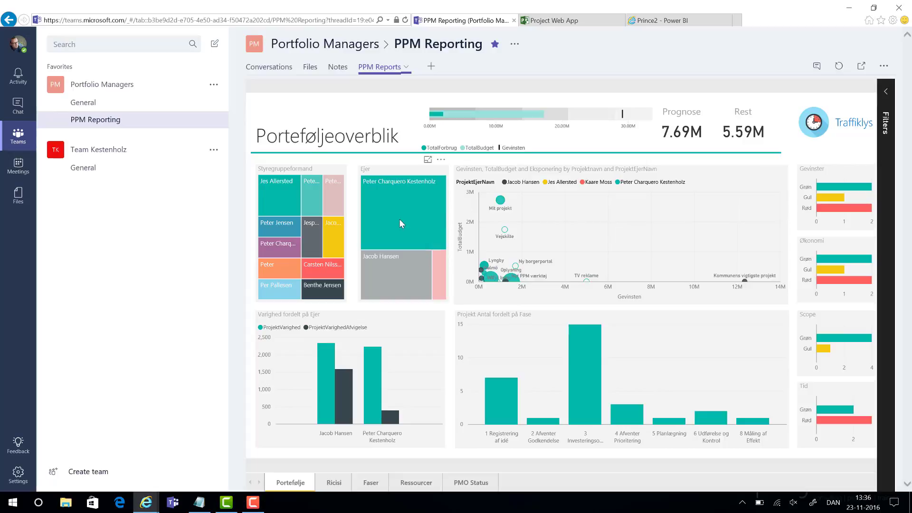
click(287, 221)
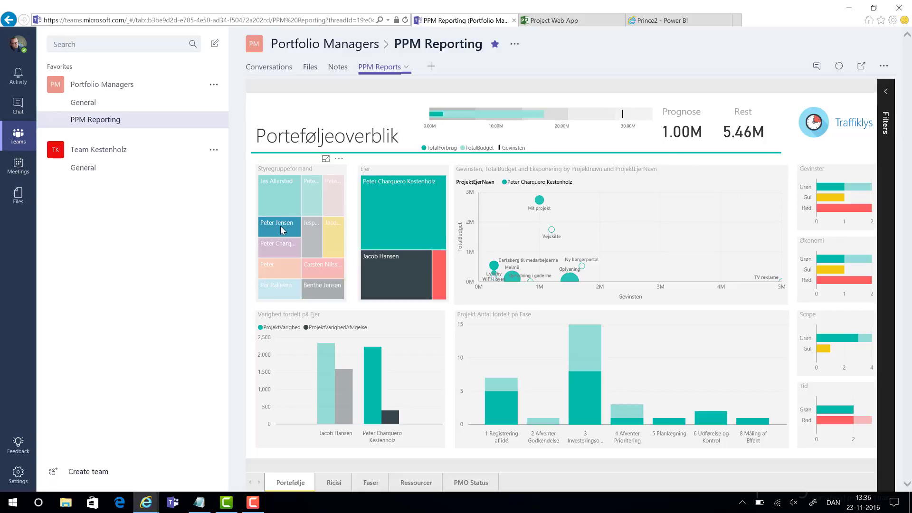
click(280, 229)
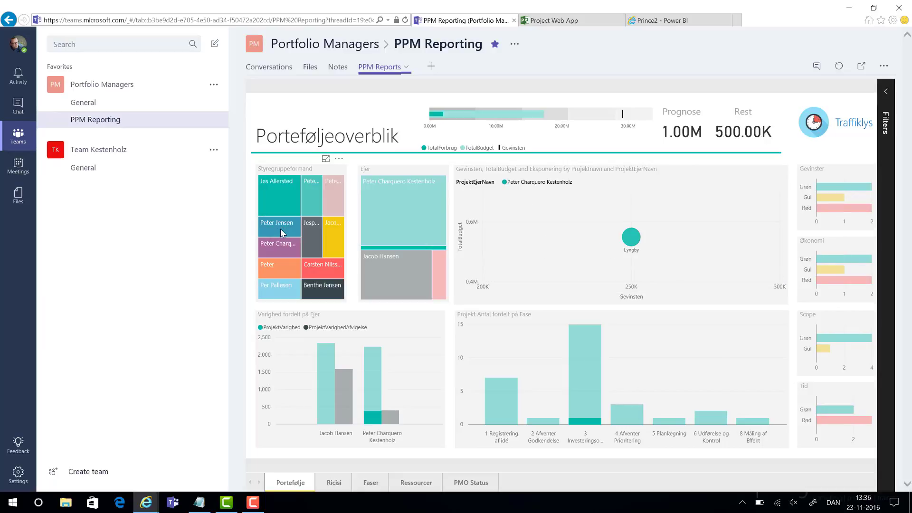
click(326, 158)
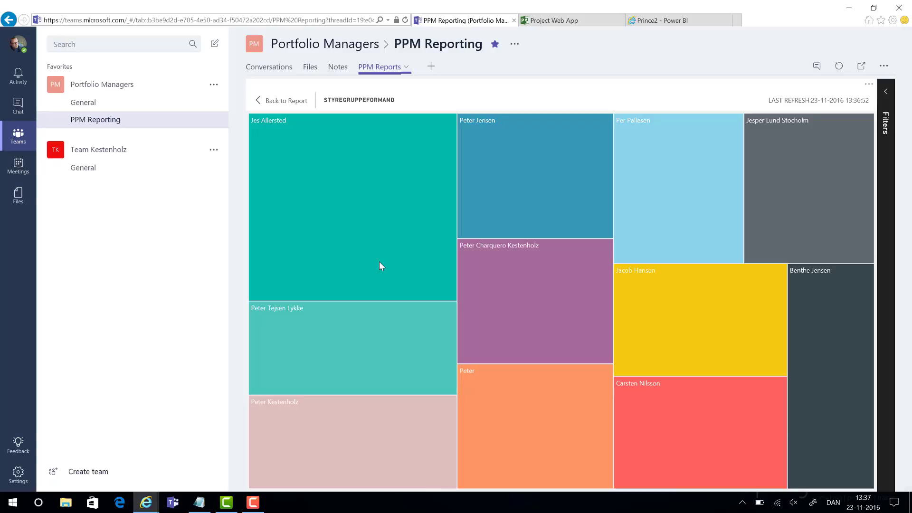
click(278, 101)
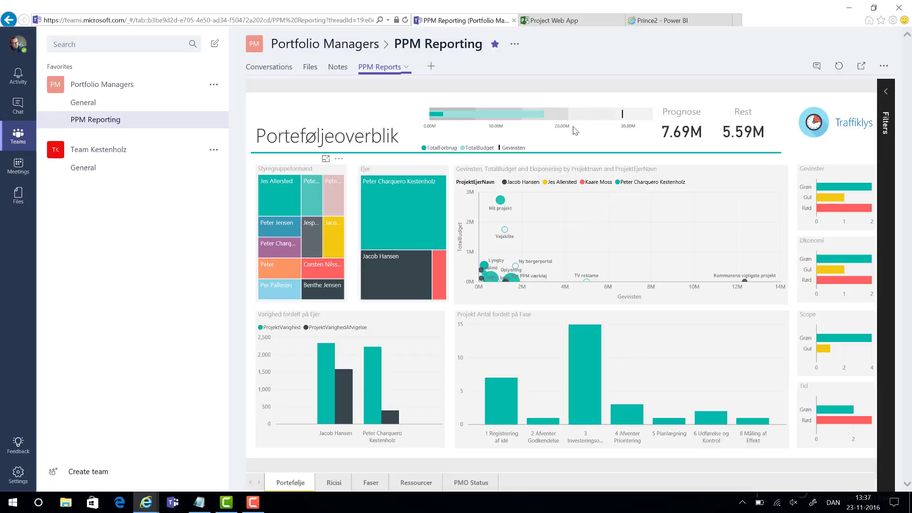
Inspect the report's filters, view the Ricisi and Faser report pages, and return to the Portefølje page.
click(886, 93)
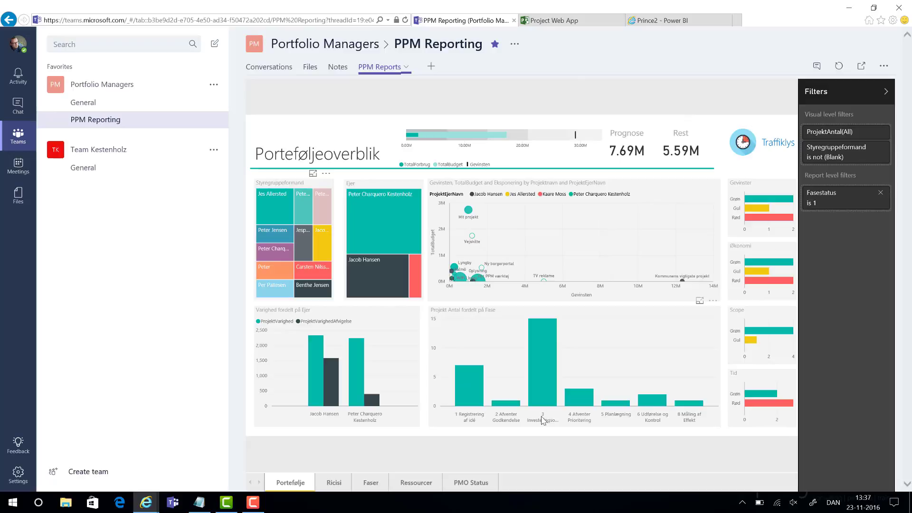
click(887, 92)
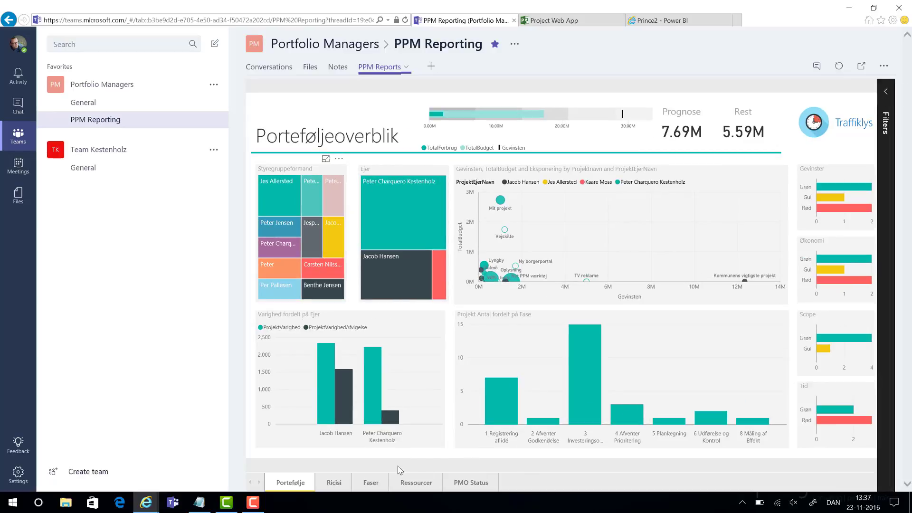
click(338, 488)
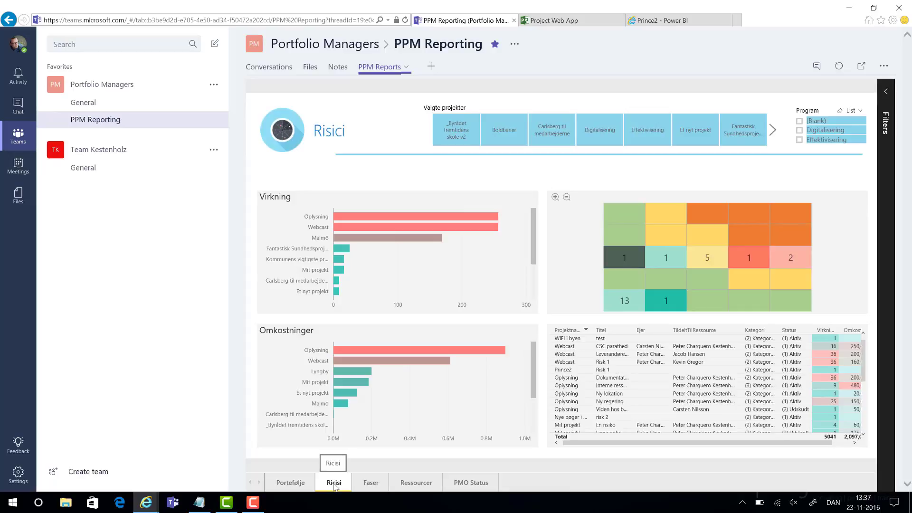
click(370, 484)
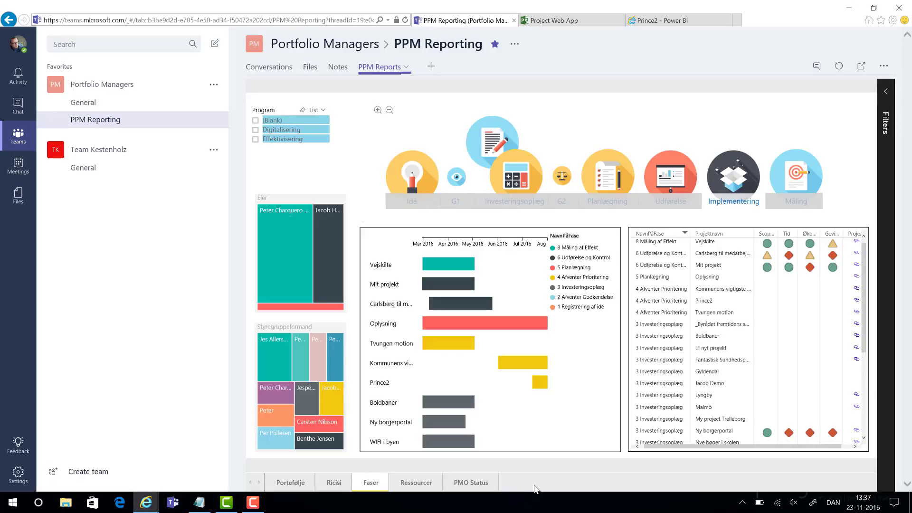
click(303, 487)
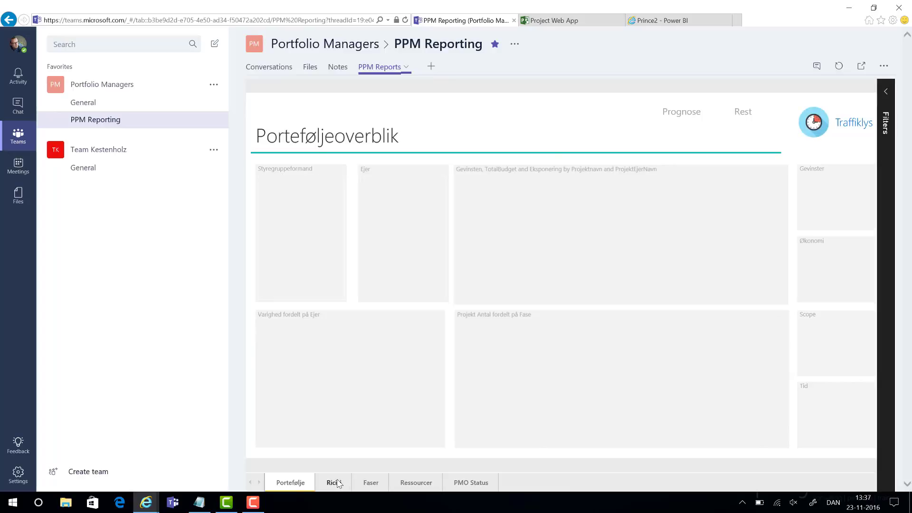